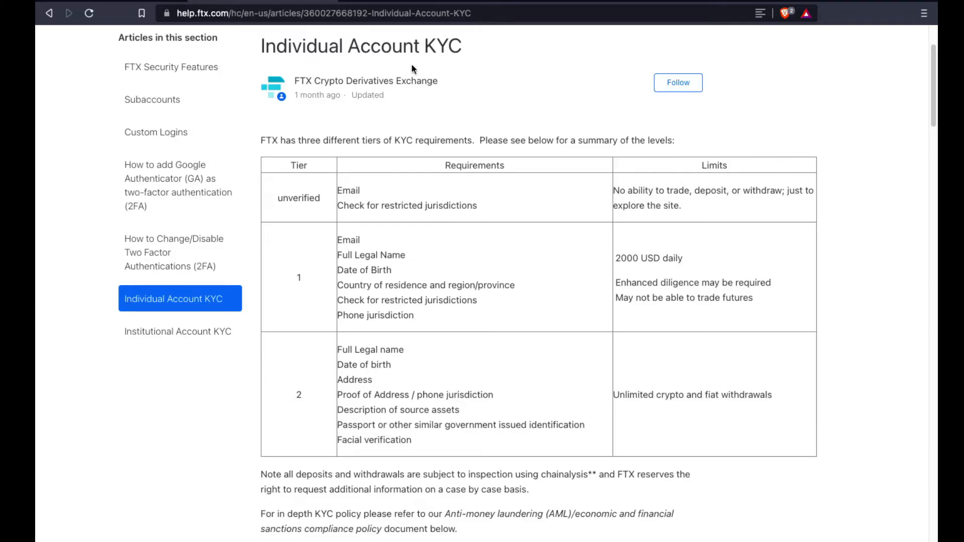
# Step: Examine the Individual Account KYC article's tier table, including the requirements and limits of the unverified tier
pyautogui.moveTo(424, 46); pyautogui.dragTo(460, 50)
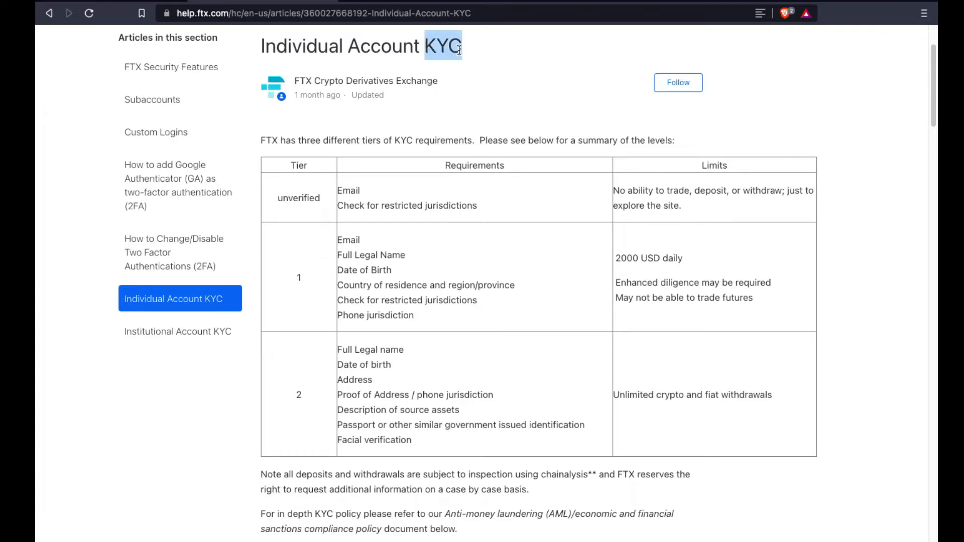
pyautogui.click(480, 119)
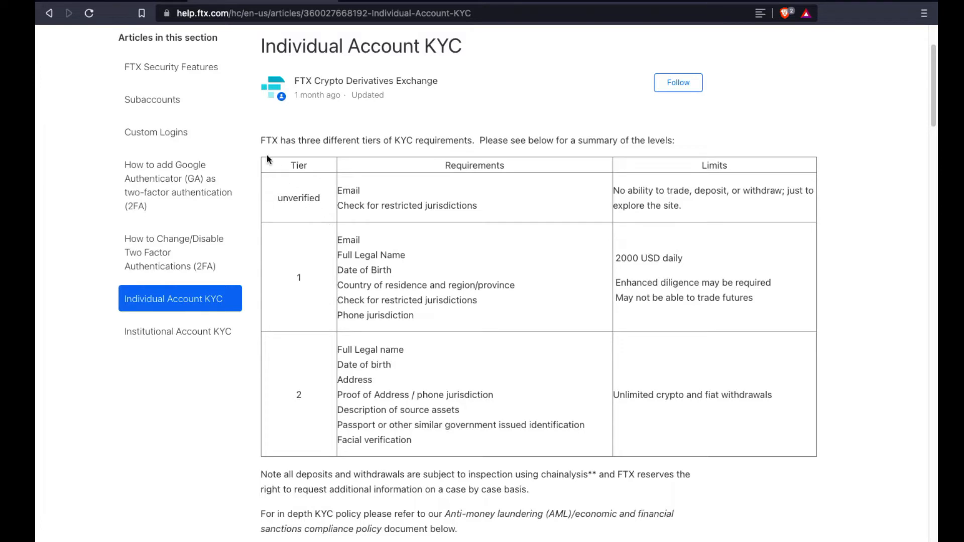
pyautogui.doubleClick(294, 165)
pyautogui.doubleClick(299, 198)
pyautogui.doubleClick(300, 277)
pyautogui.doubleClick(293, 396)
pyautogui.click(463, 199)
pyautogui.moveTo(446, 167); pyautogui.dragTo(504, 168)
pyautogui.click(395, 187)
pyautogui.moveTo(614, 191); pyautogui.dragTo(770, 191)
pyautogui.click(668, 191)
# Step: Review the identity requirements for KYC tier 1, along with its daily limit and futures trading restriction
pyautogui.click(372, 249)
pyautogui.moveTo(405, 254); pyautogui.dragTo(355, 255)
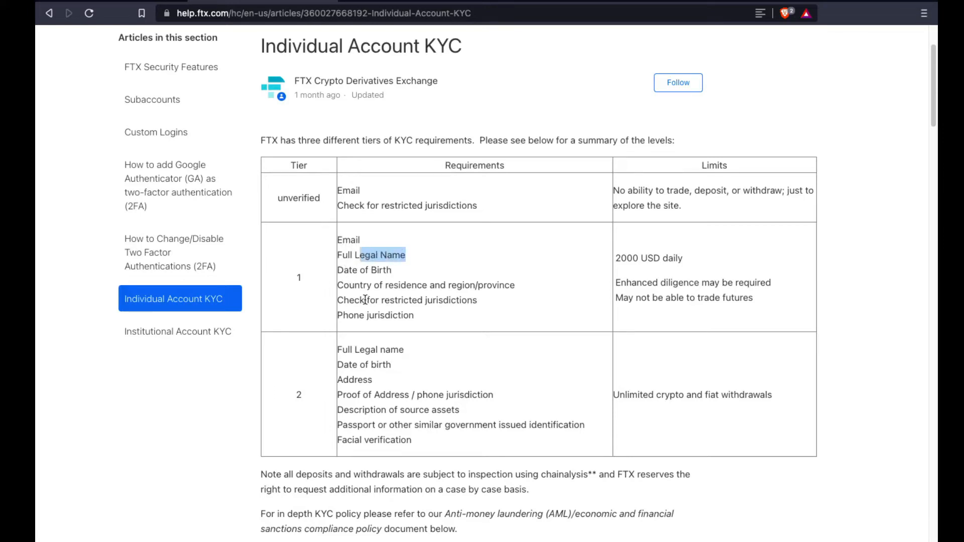
pyautogui.moveTo(370, 300); pyautogui.dragTo(447, 300)
pyautogui.click(451, 301)
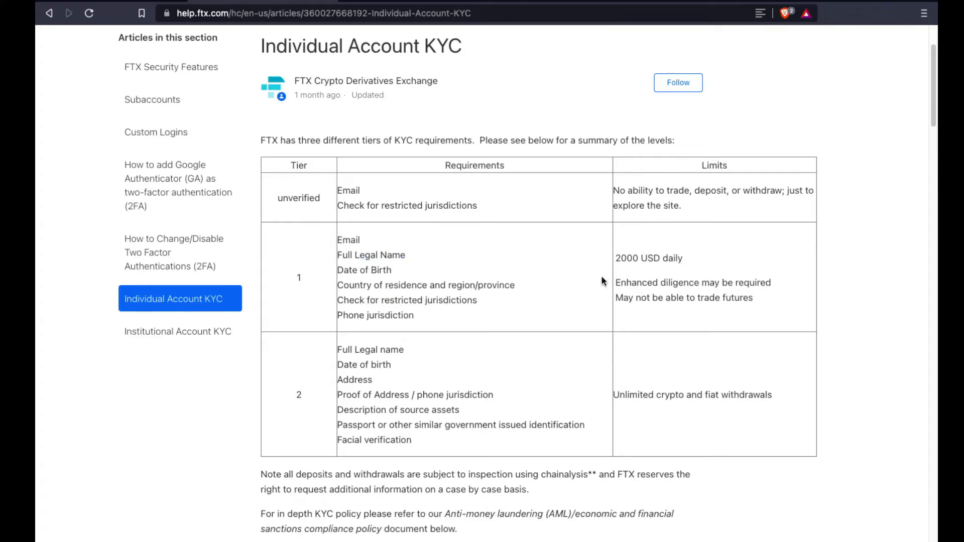
pyautogui.moveTo(639, 258); pyautogui.dragTo(617, 258)
pyautogui.moveTo(704, 298); pyautogui.dragTo(749, 298)
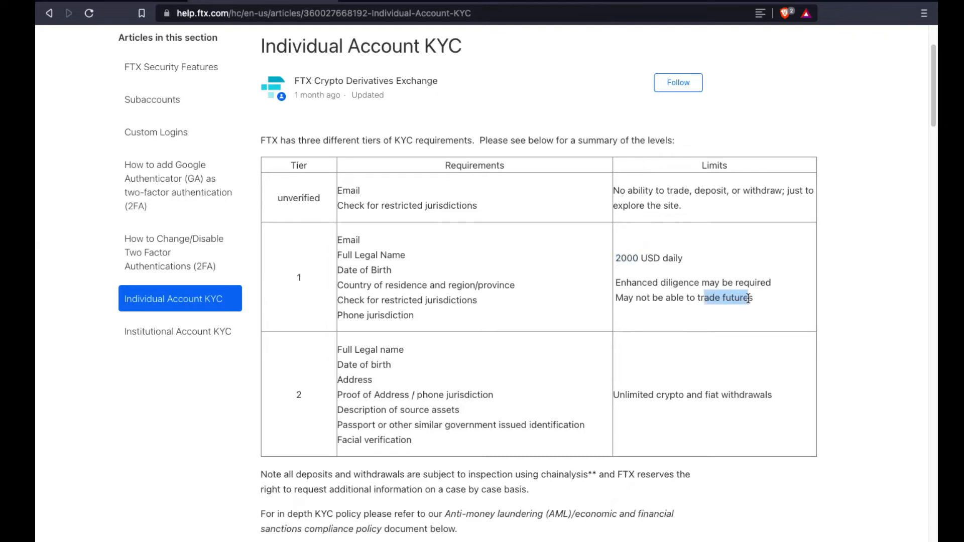
pyautogui.click(751, 299)
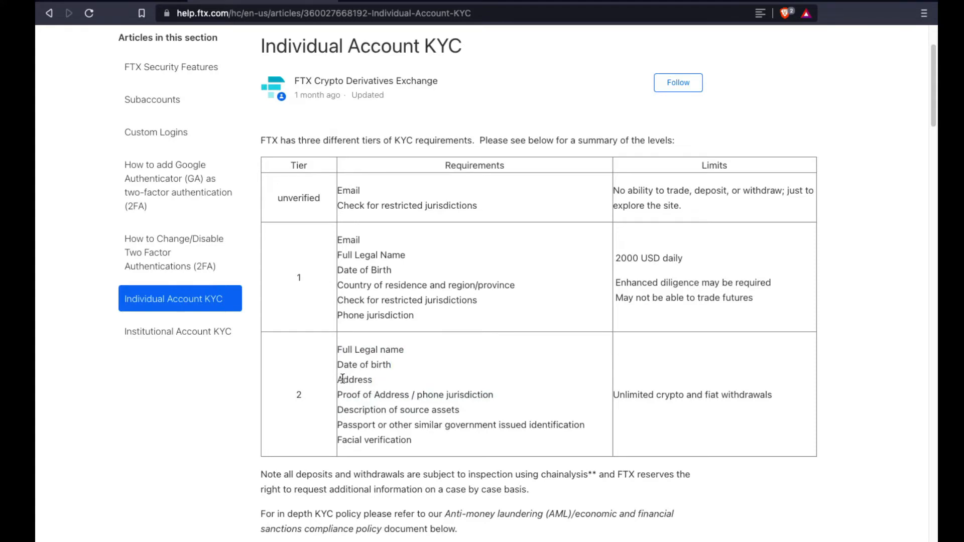
# Step: Review the tier 2 verification requirements and compare its crypto and fiat withdrawal limits with those of tier 1
pyautogui.moveTo(343, 380); pyautogui.dragTo(355, 380)
pyautogui.click(417, 409)
pyautogui.moveTo(409, 441); pyautogui.dragTo(350, 440)
pyautogui.click(353, 440)
pyautogui.moveTo(410, 441); pyautogui.dragTo(408, 442)
pyautogui.moveTo(639, 258); pyautogui.dragTo(615, 259)
pyautogui.moveTo(703, 299); pyautogui.dragTo(749, 299)
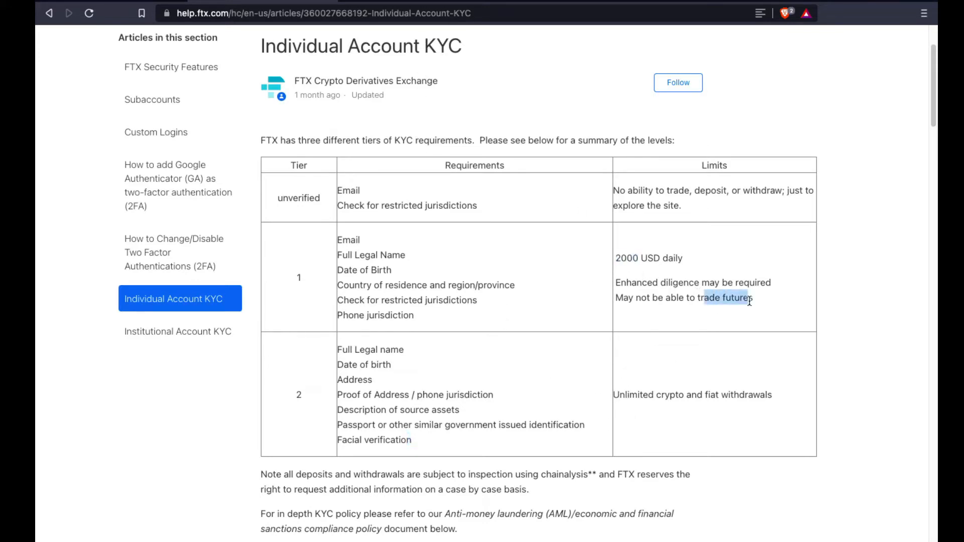
pyautogui.click(662, 396)
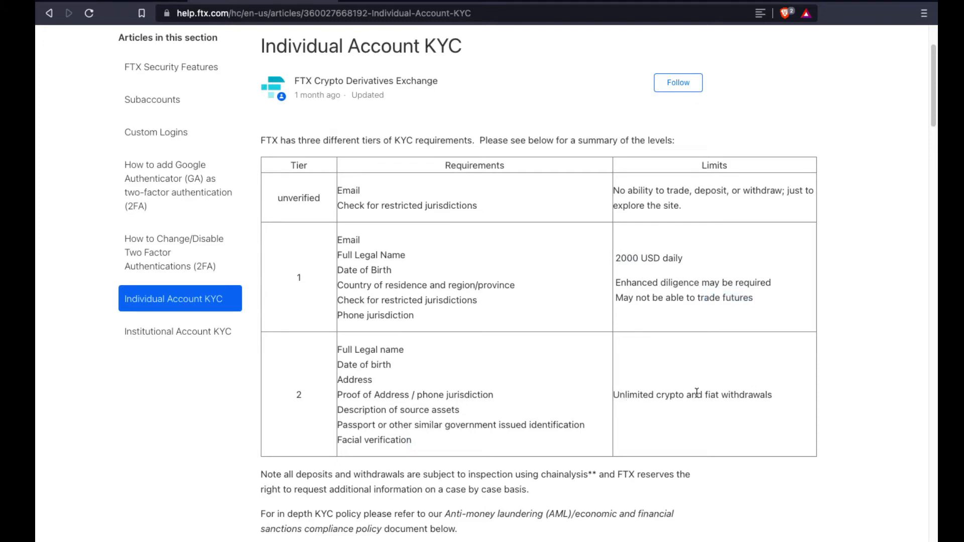
pyautogui.moveTo(767, 396); pyautogui.dragTo(719, 396)
pyautogui.click(706, 397)
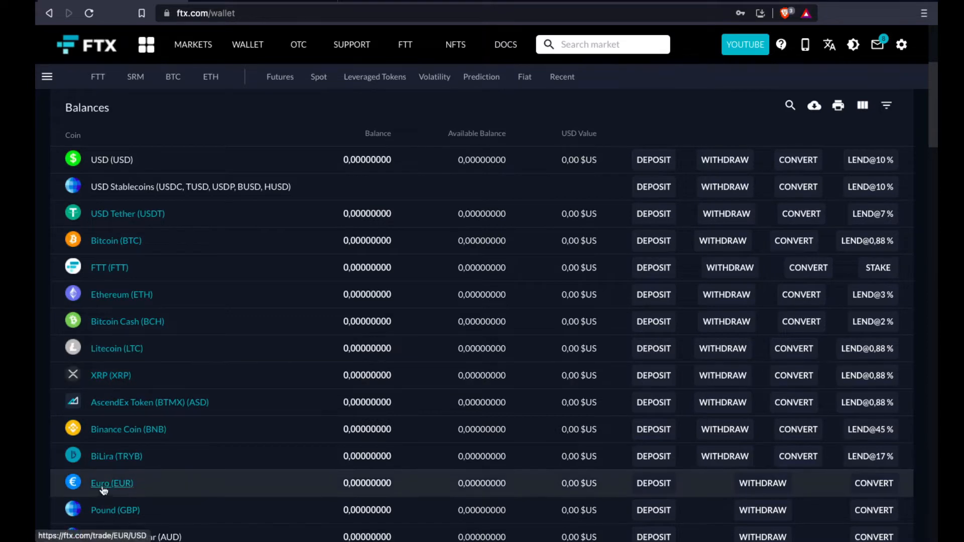
# Step: View the SEPA instructions for a Euro (EUR) deposit down to the proof-of-wire section, and close the deposit dialog
pyautogui.click(653, 483)
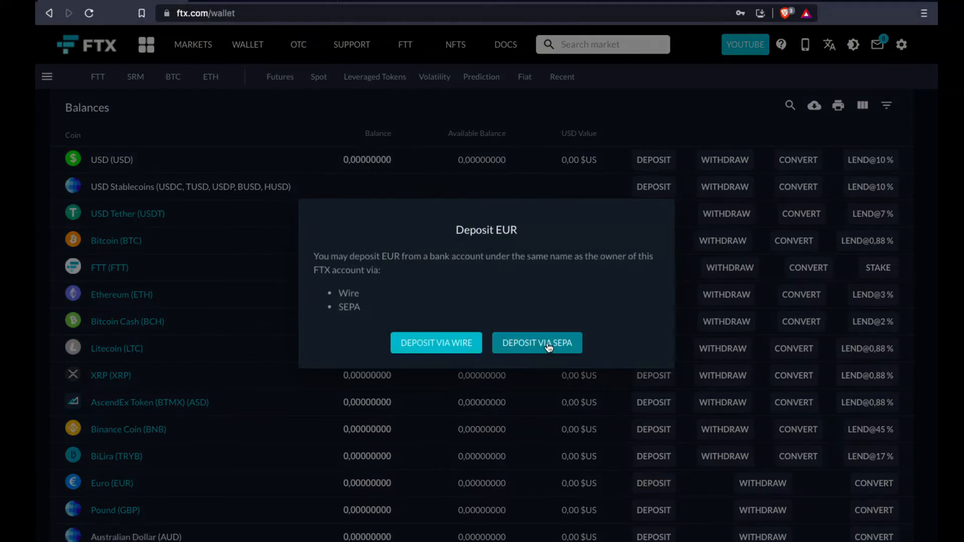
pyautogui.click(548, 346)
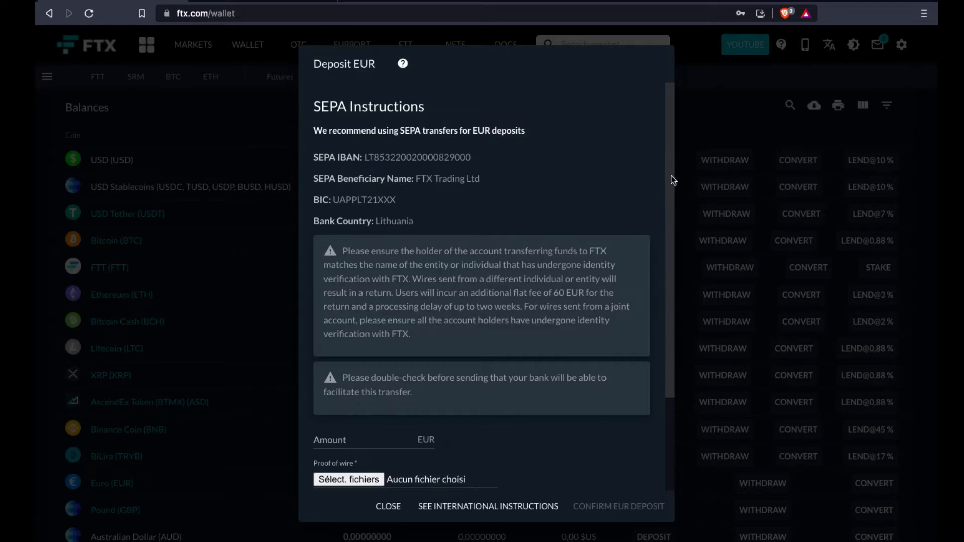
pyautogui.moveTo(667, 180); pyautogui.dragTo(679, 301)
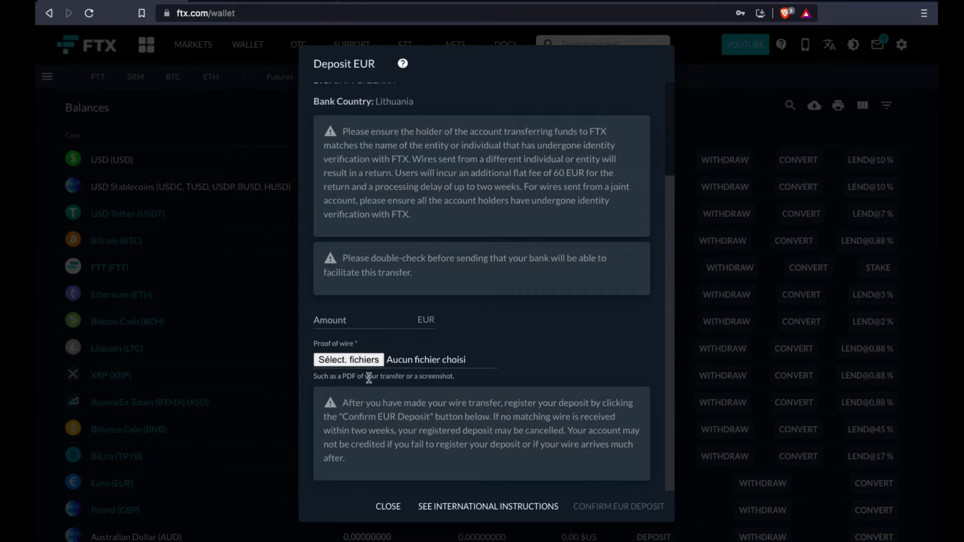
pyautogui.doubleClick(462, 403)
pyautogui.click(704, 104)
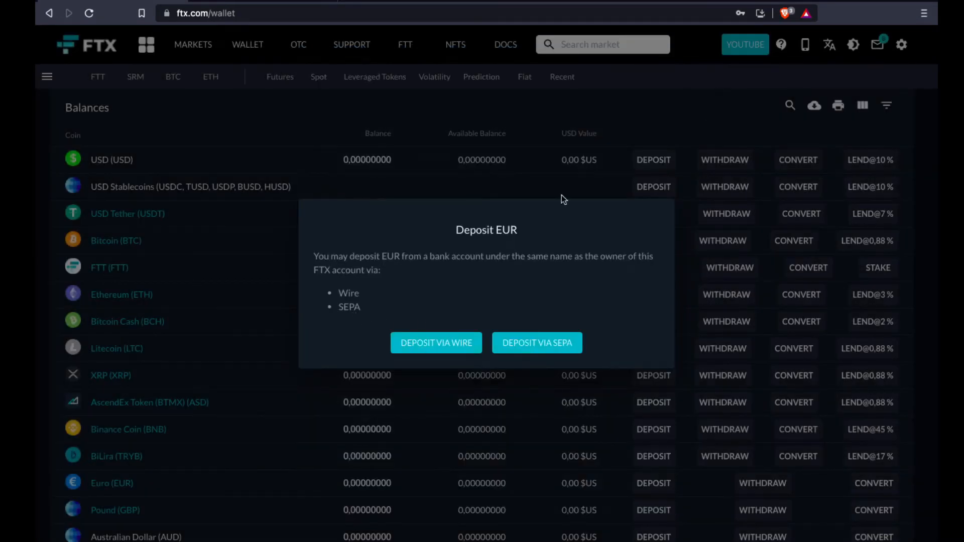
pyautogui.click(38, 451)
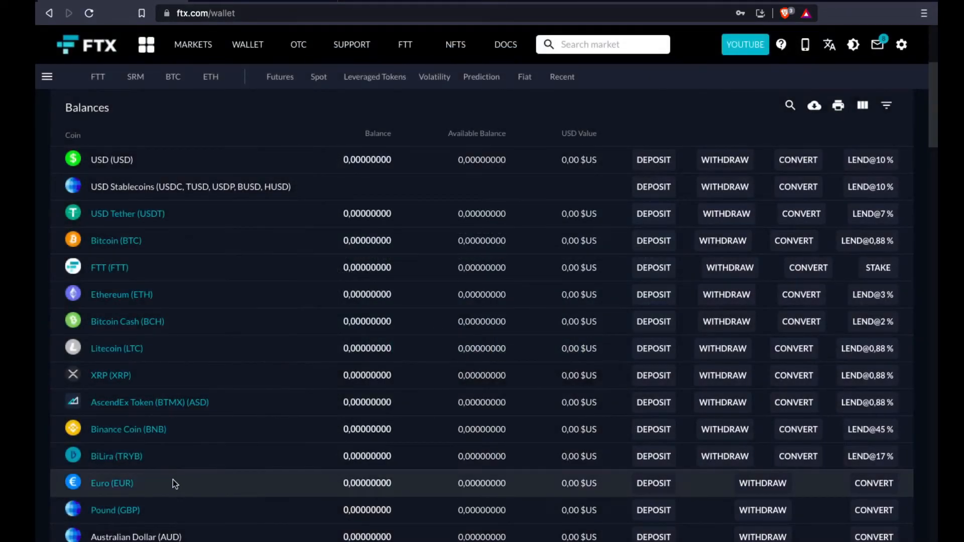
# Step: View the Euro (EUR) withdrawal form with its SEPA bank and beneficiary fields, and close it without submitting
pyautogui.click(773, 485)
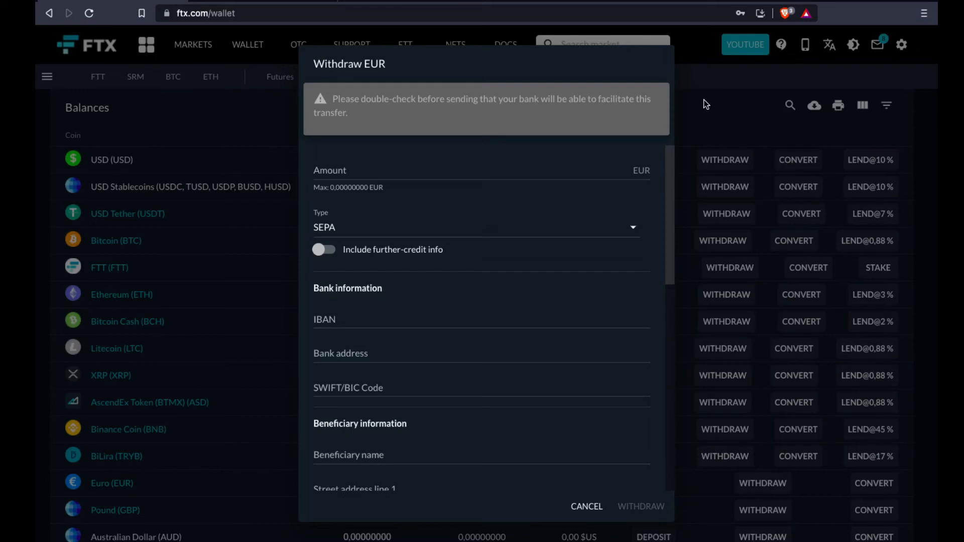
pyautogui.click(286, 104)
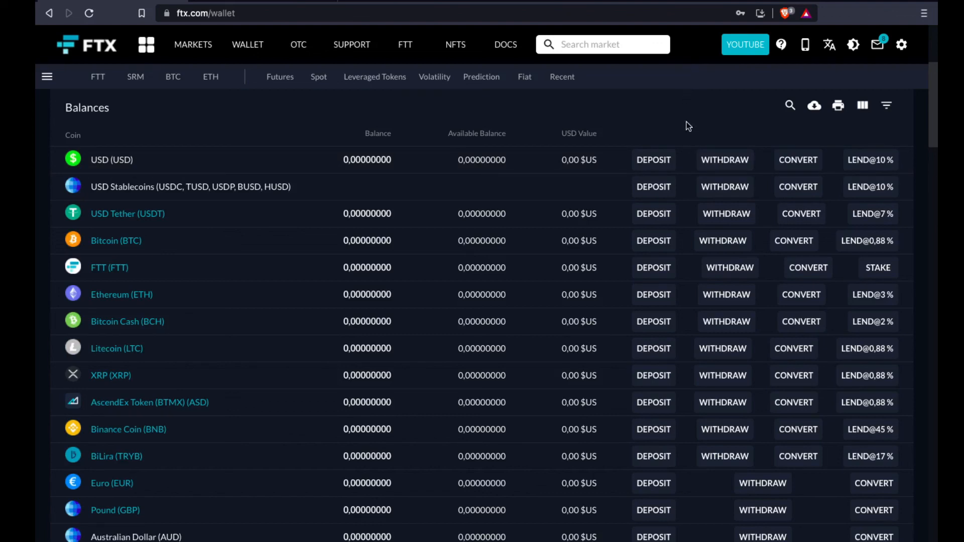
# Step: Revisit the tier 2 requirements in the Individual Account KYC article and return to the wallet balances
pyautogui.click(252, 1)
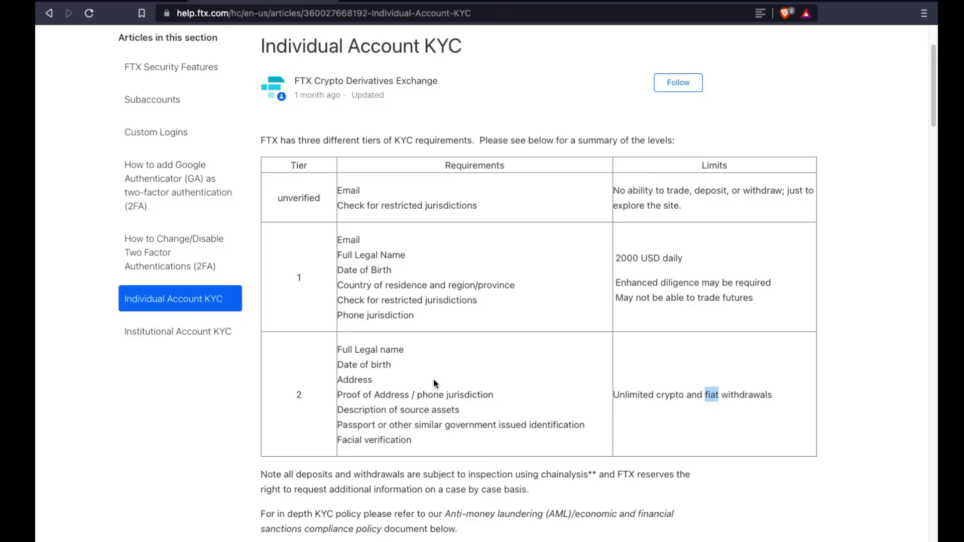
pyautogui.click(454, 423)
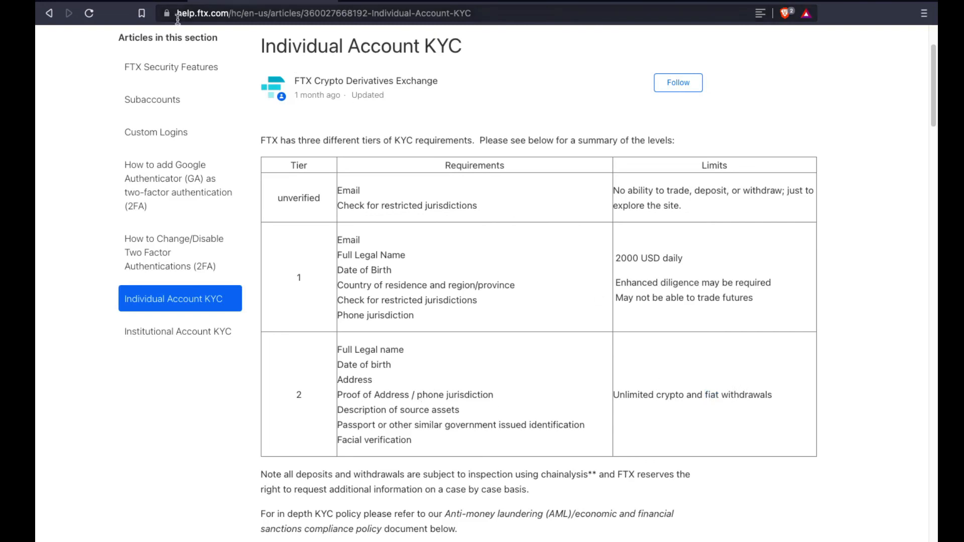
pyautogui.click(150, 2)
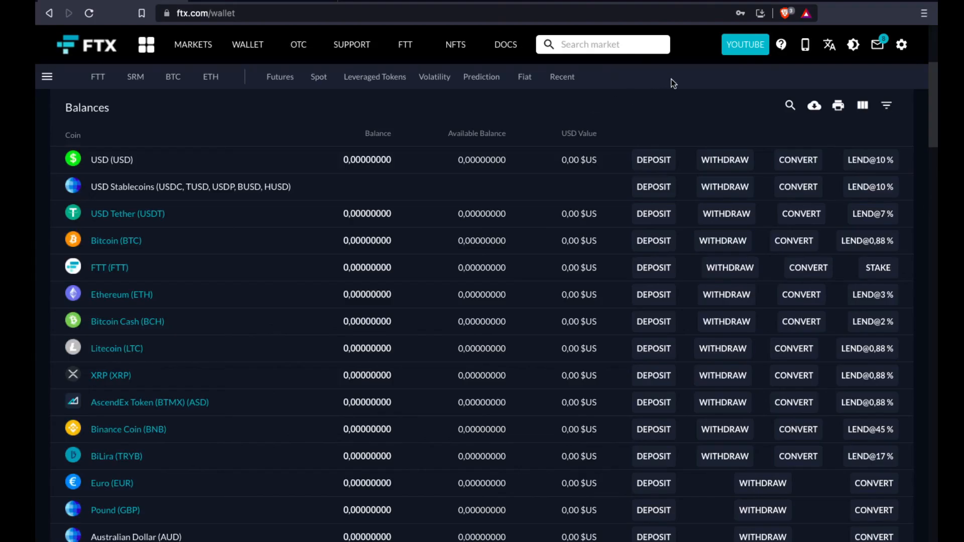